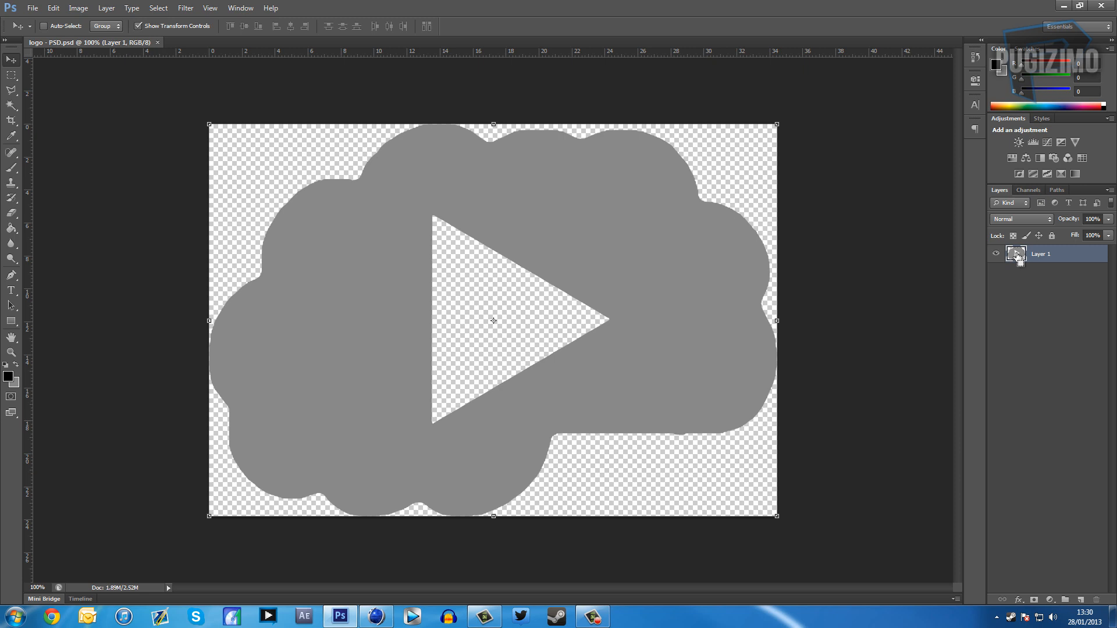
Select the outline of Layer 1's cloud logo and make a work path from it with a tolerance of 2.0 pixels
ctrl+click(1018, 256)
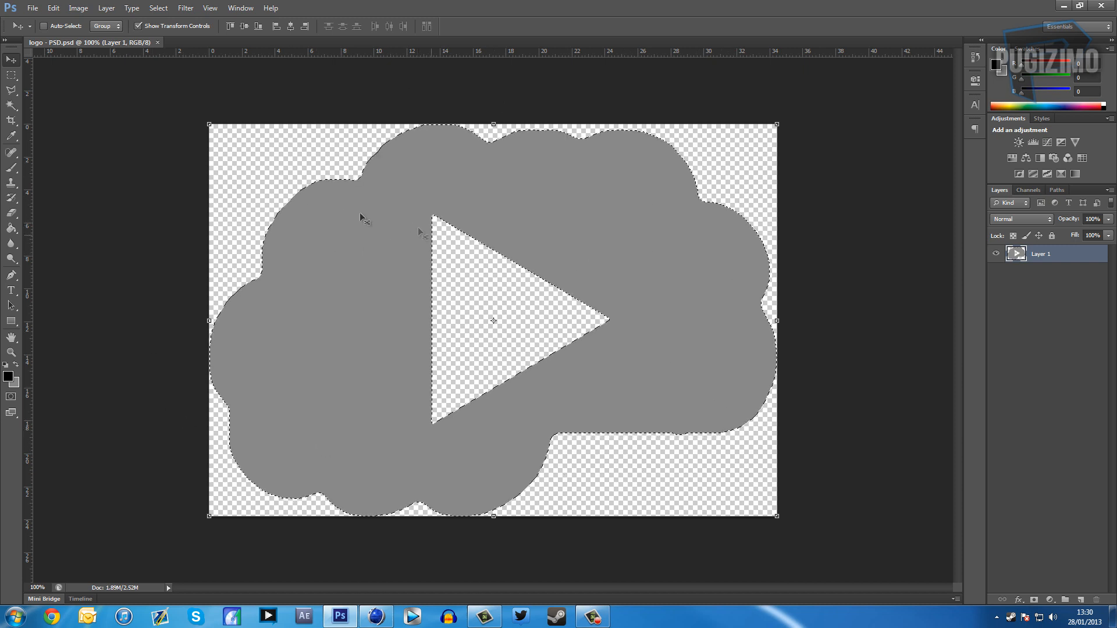
click(11, 76)
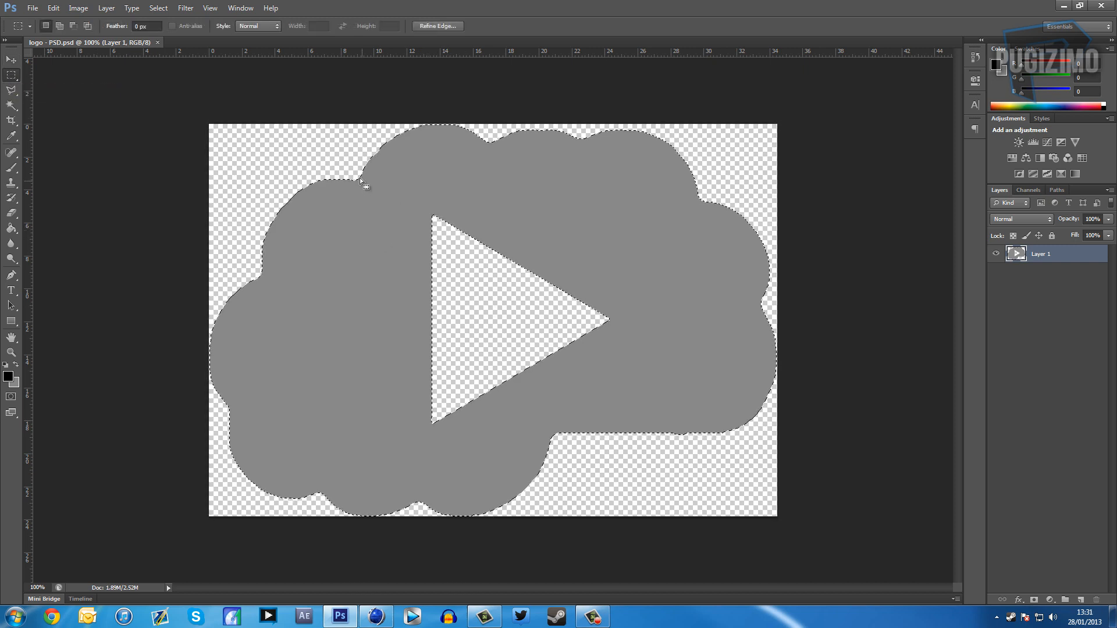
right_click(432, 256)
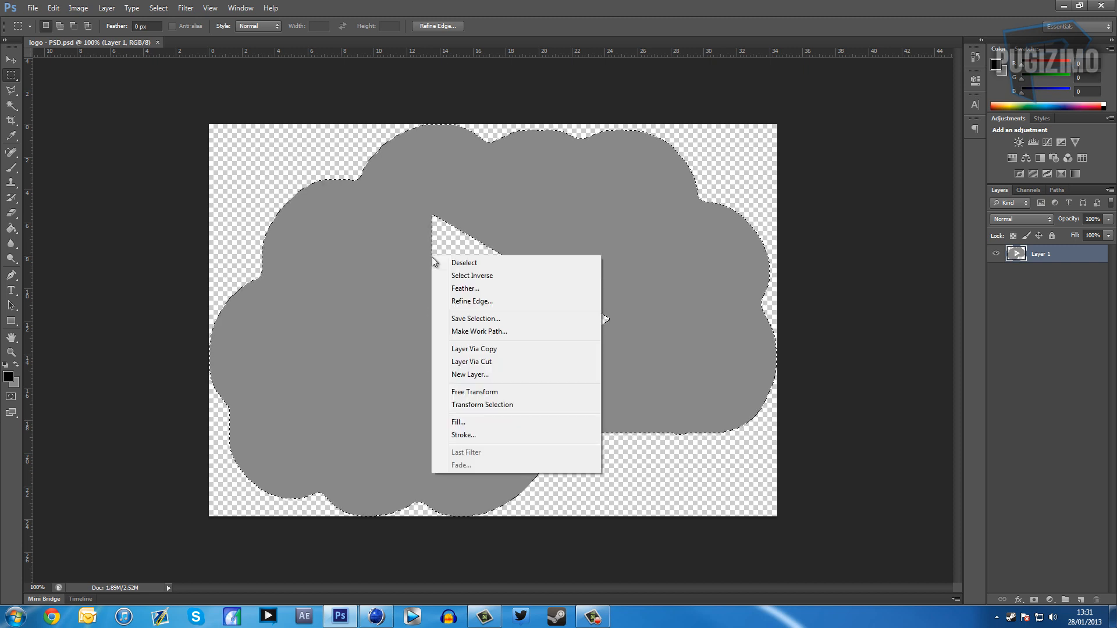
click(491, 332)
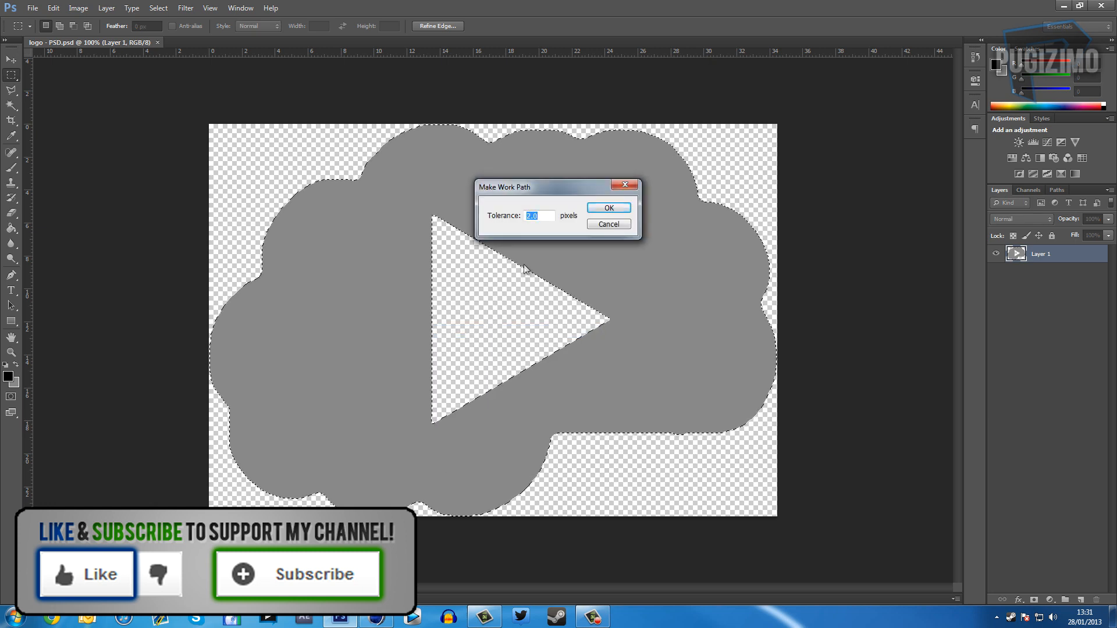
click(607, 209)
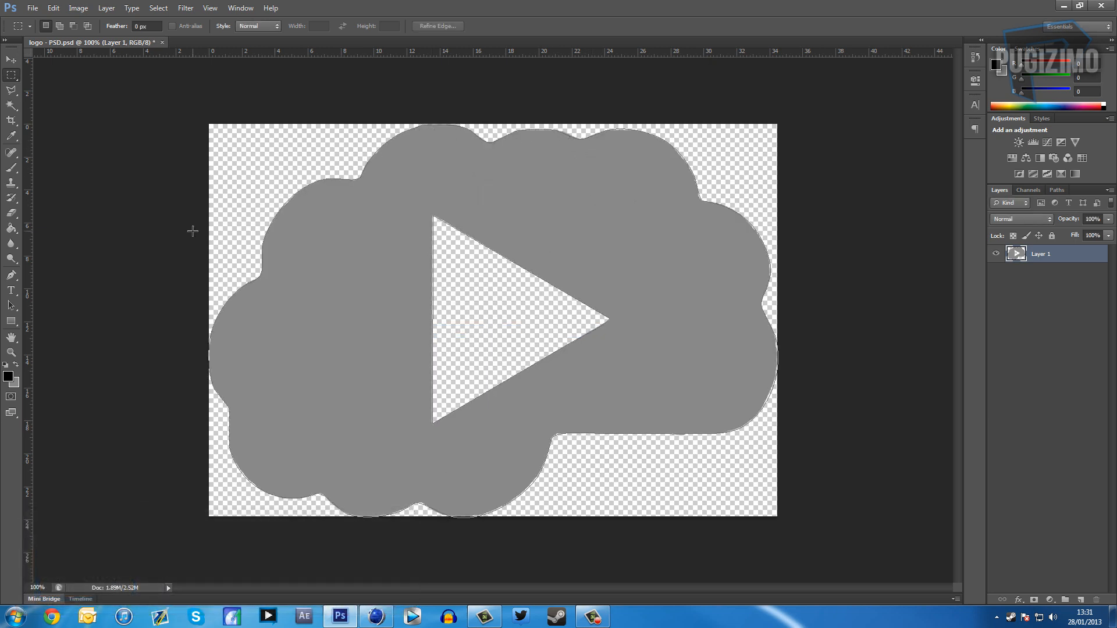
Check the work path made from the logo outline, then return to the layer list
key(v)
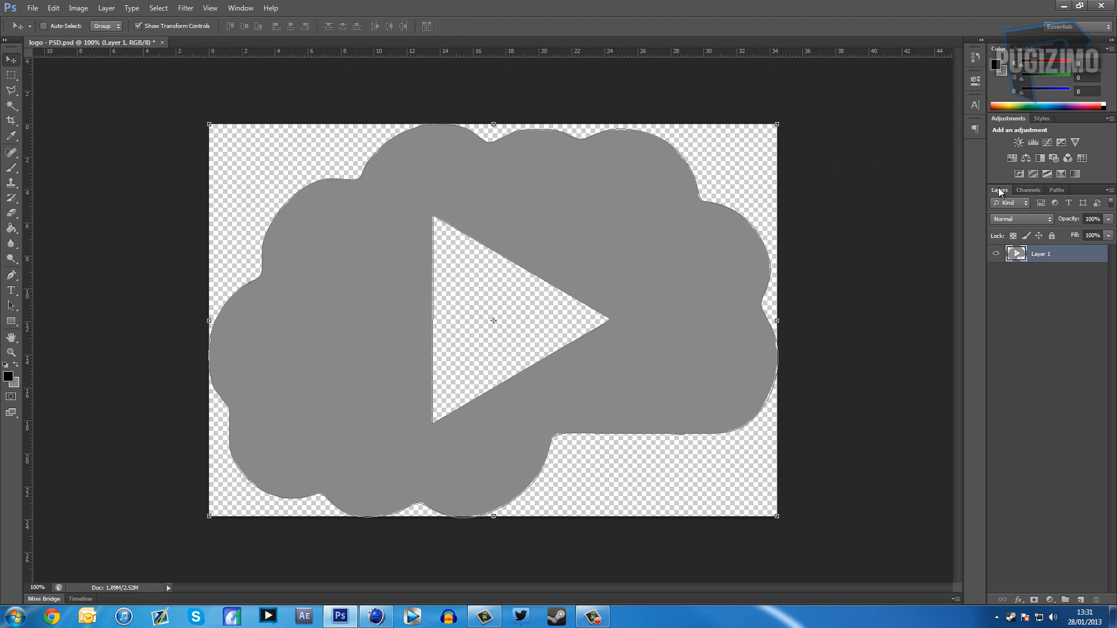
click(1062, 190)
click(1053, 203)
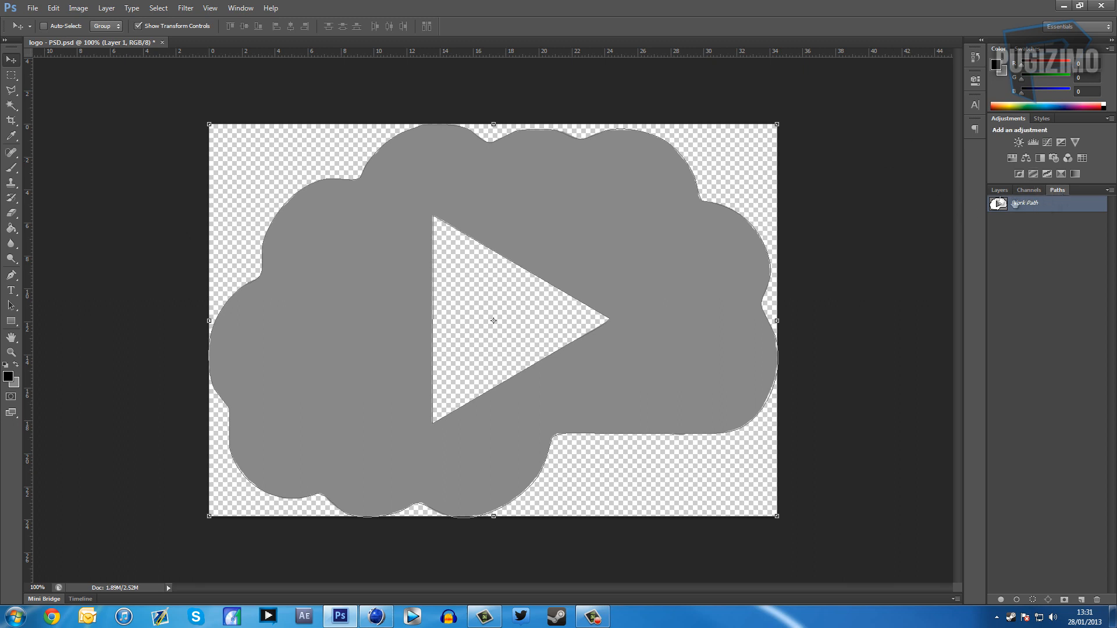
click(1000, 191)
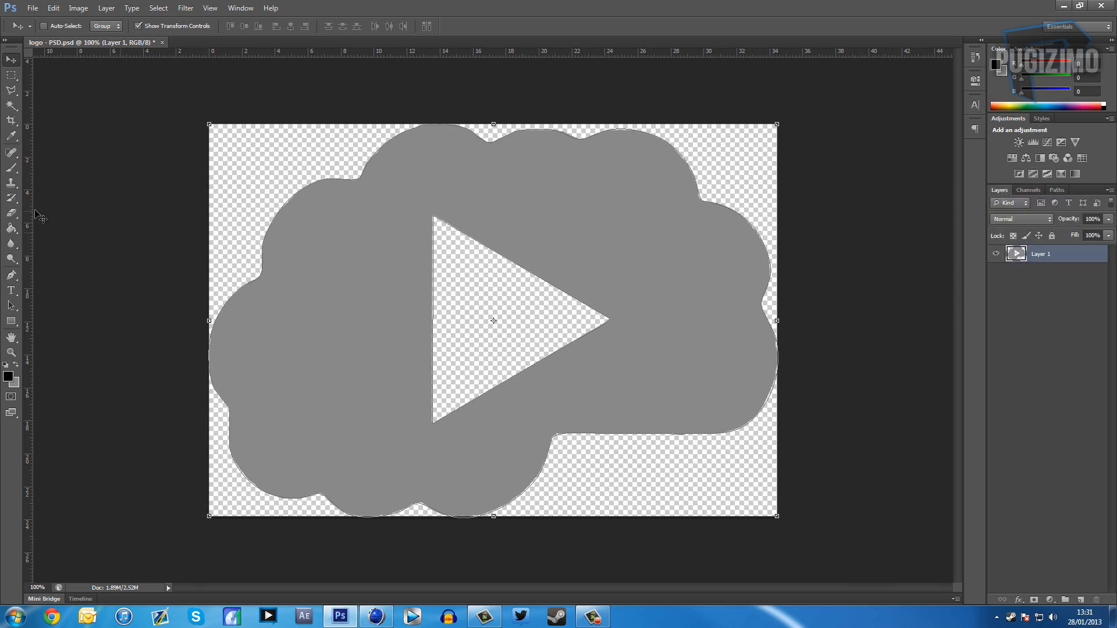
Outline a four-sided area left of the play triangle with the Polygonal Lasso tool and view its selection commands
click(13, 97)
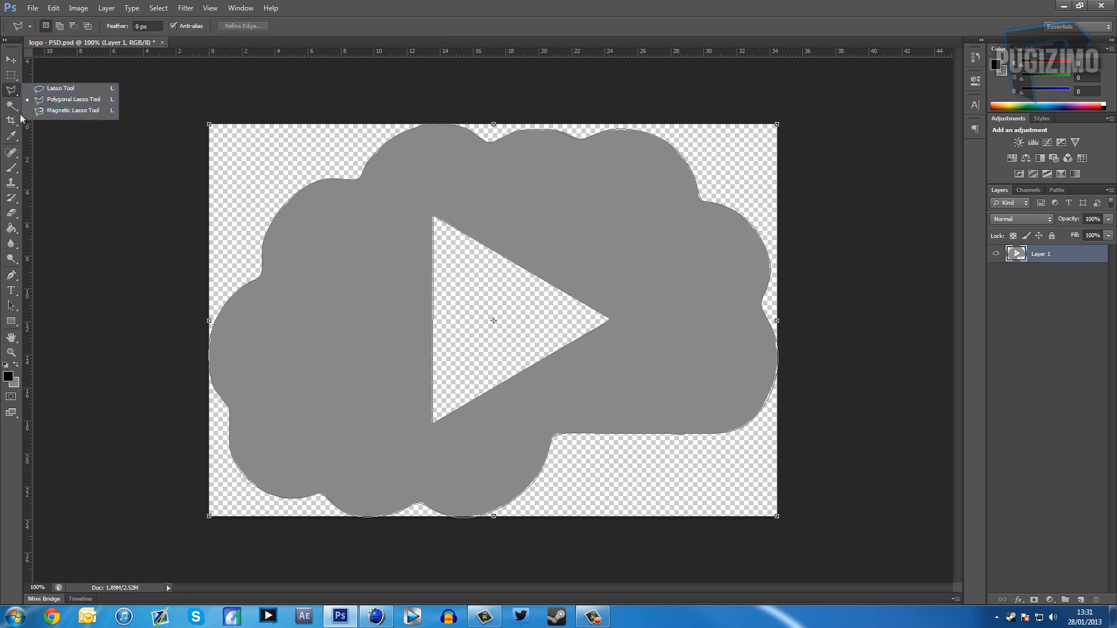
click(51, 99)
click(331, 200)
click(287, 237)
click(321, 303)
click(415, 242)
click(333, 200)
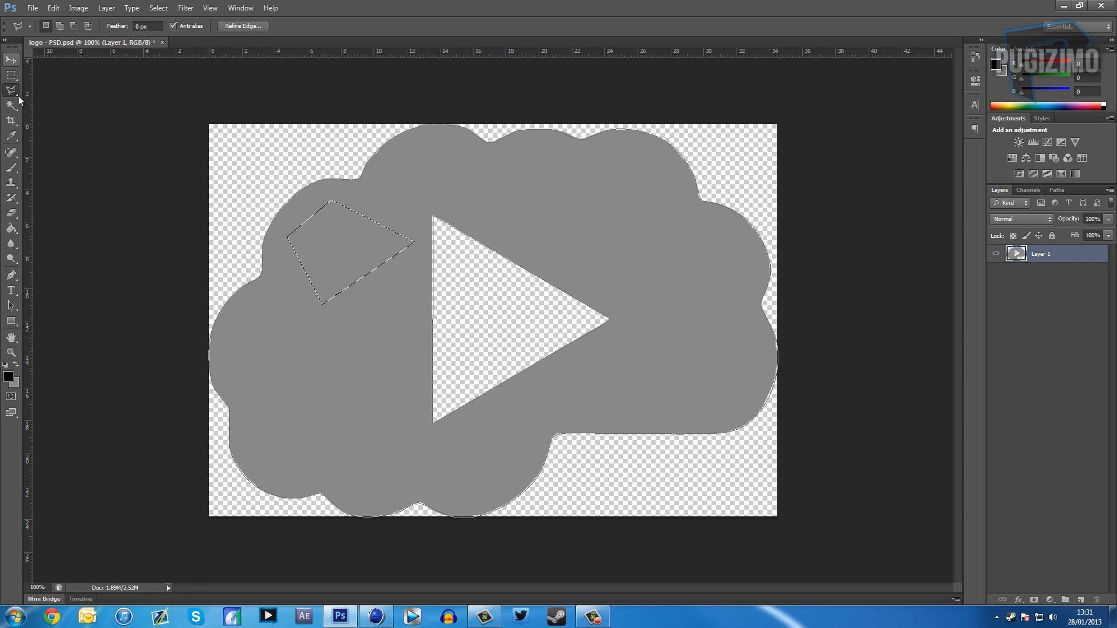
right_click(341, 209)
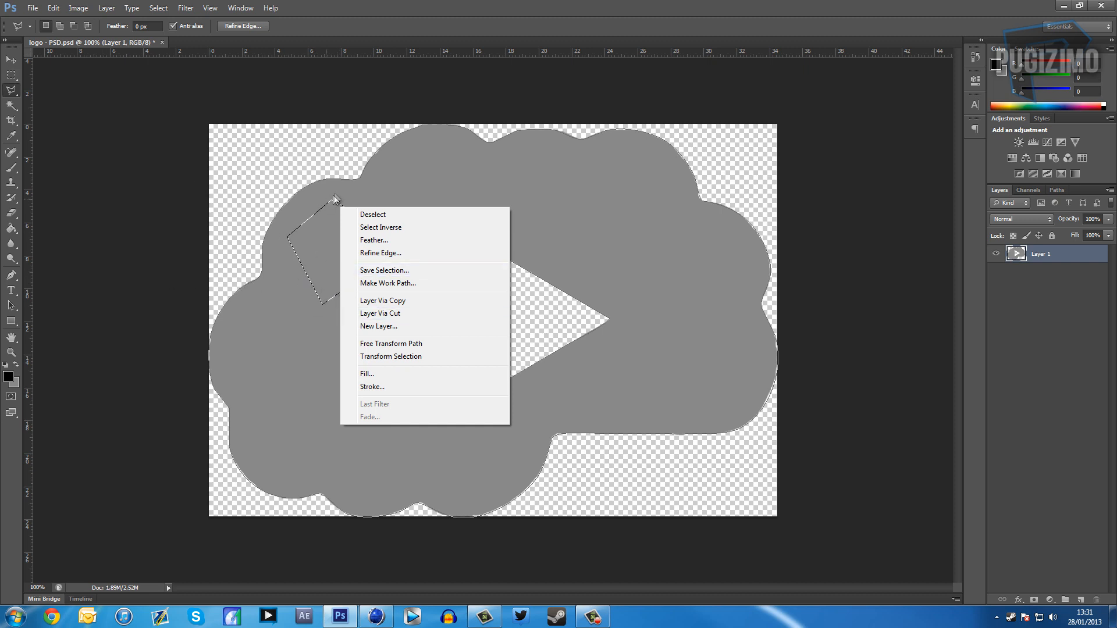
click(10, 61)
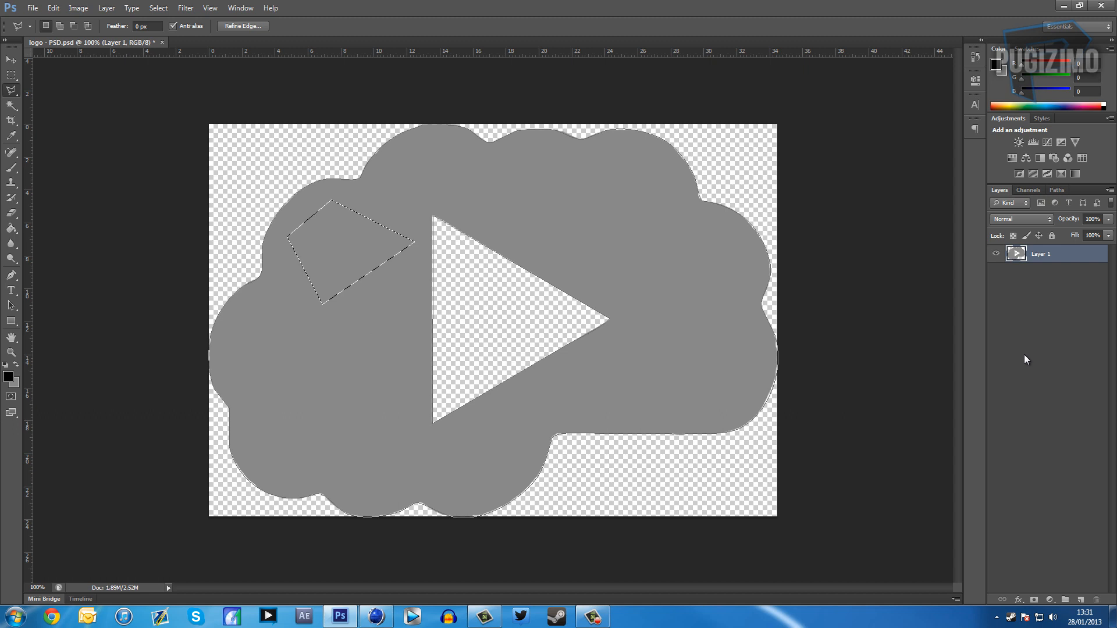
Start a paths-to-Illustrator export with Work Path as the path to export
click(1057, 190)
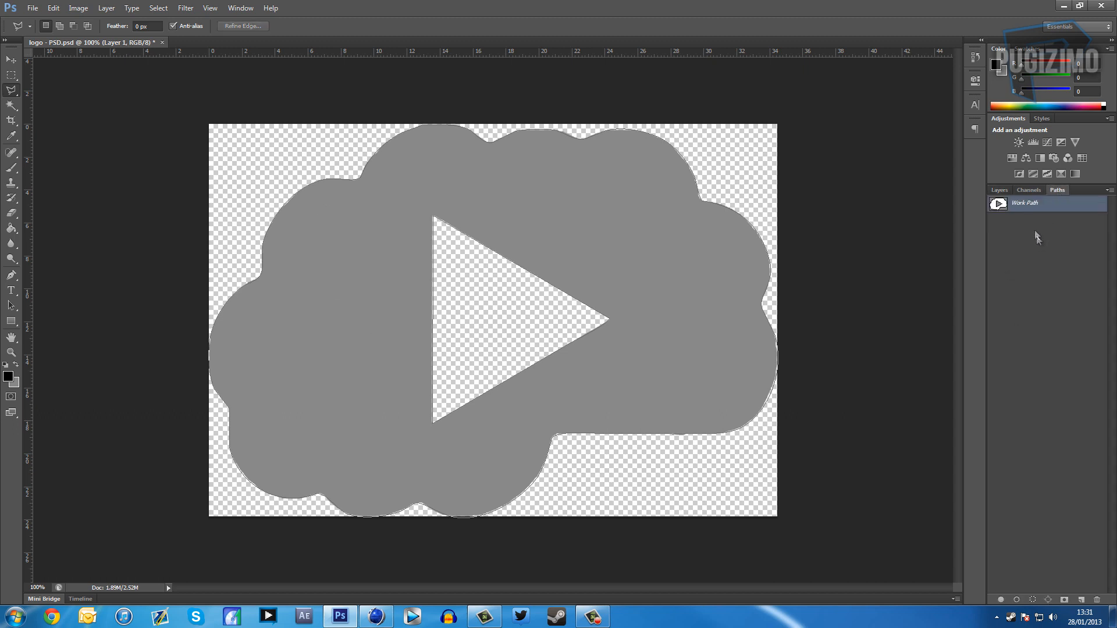
click(36, 12)
mouse_move(94, 227)
click(228, 236)
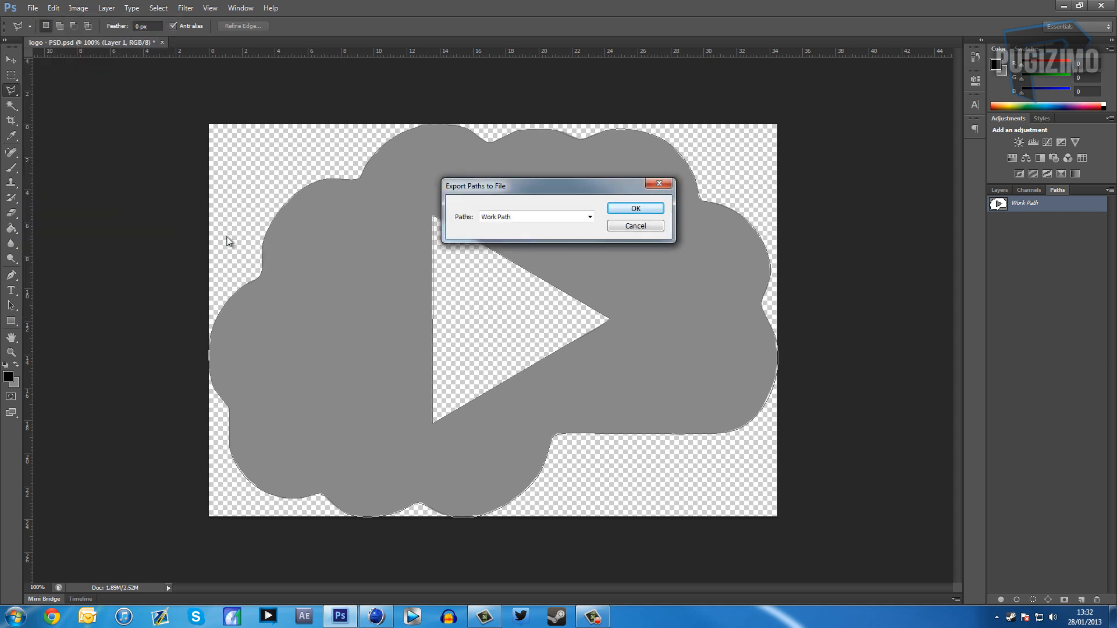
click(589, 217)
click(588, 220)
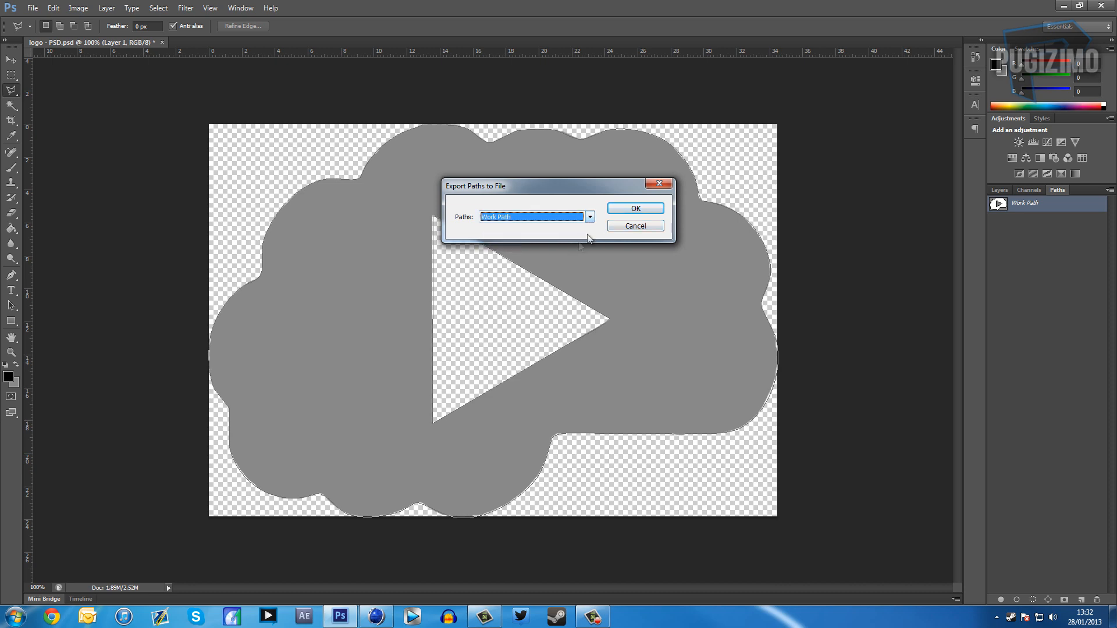
click(643, 210)
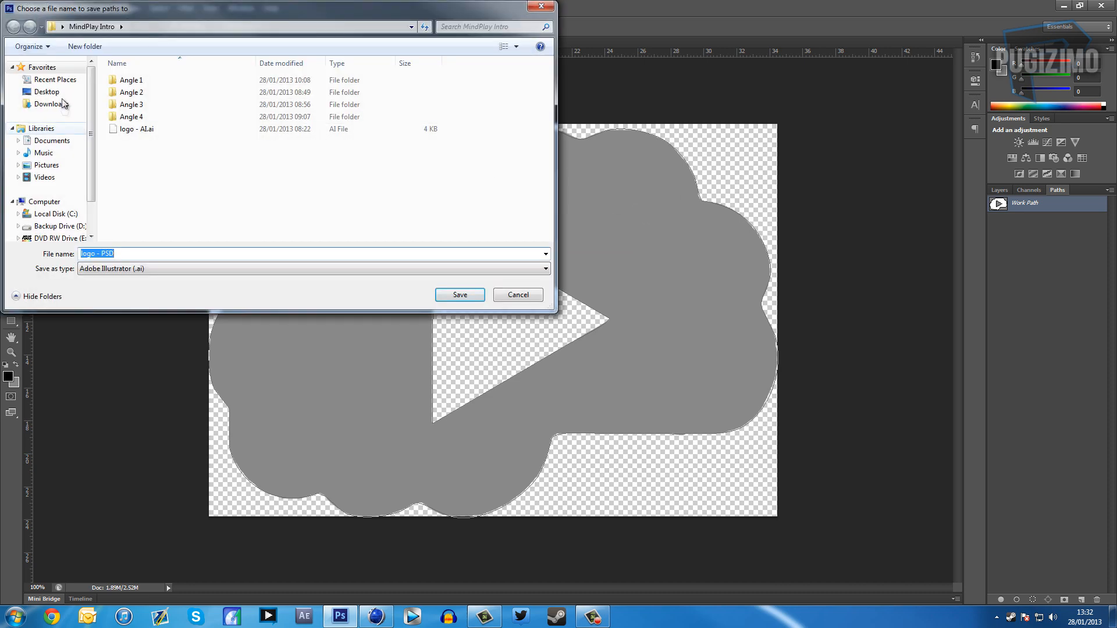
Create a folder named Tutorial on the Desktop and open it as the save location
click(47, 92)
click(85, 46)
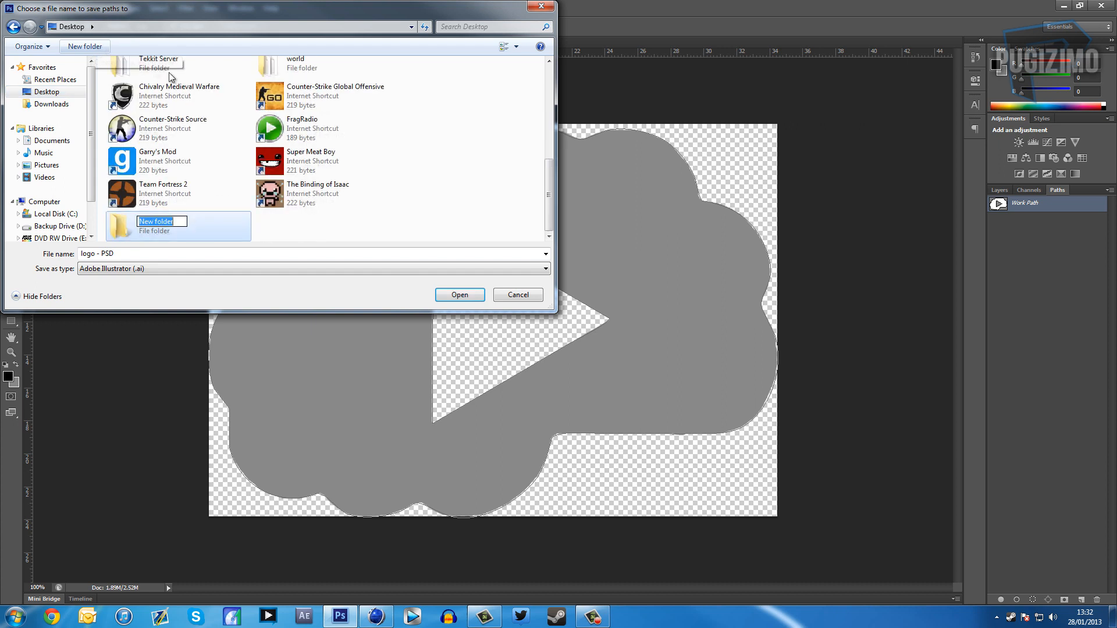
text(Tutorial)
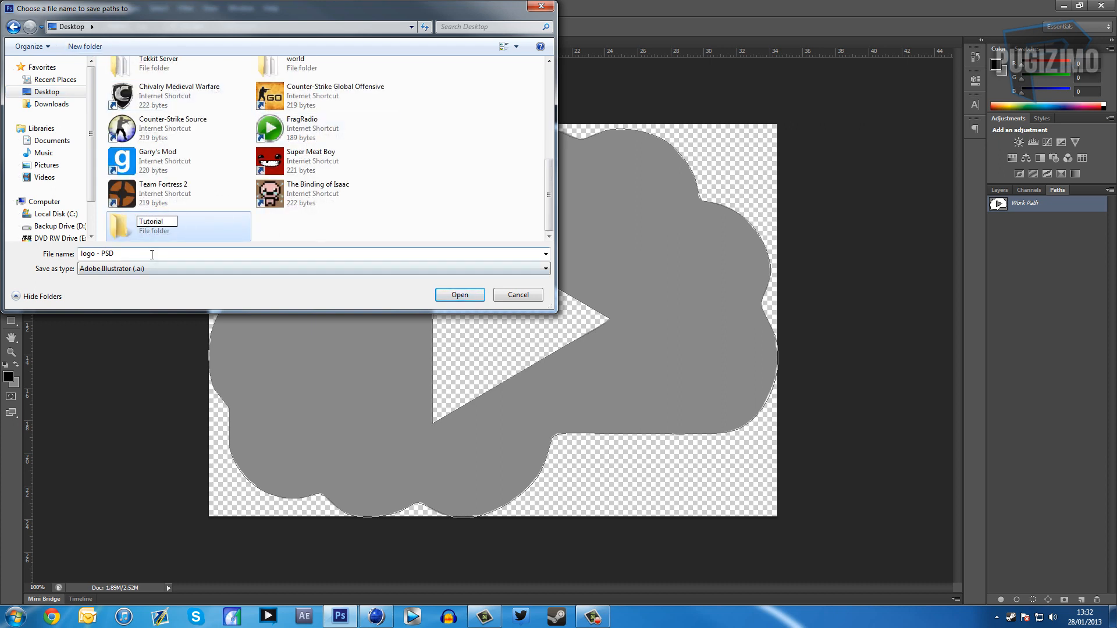
click(206, 229)
double_click(208, 226)
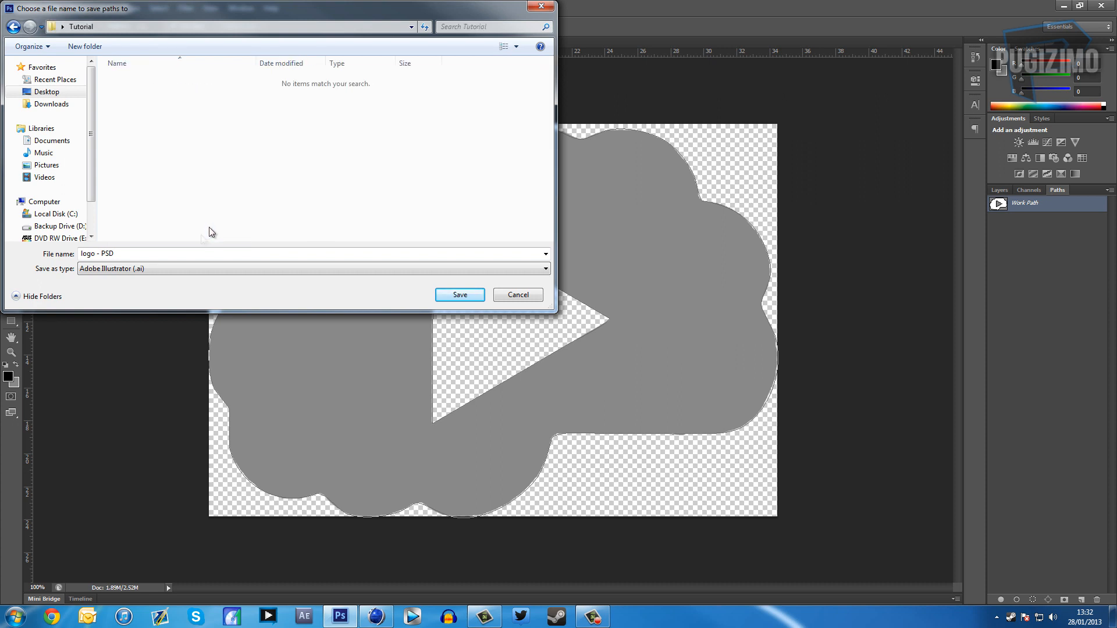
Save the exported path as an Adobe Illustrator file named test - AI
drag(145, 252, 25, 256)
text(test - )
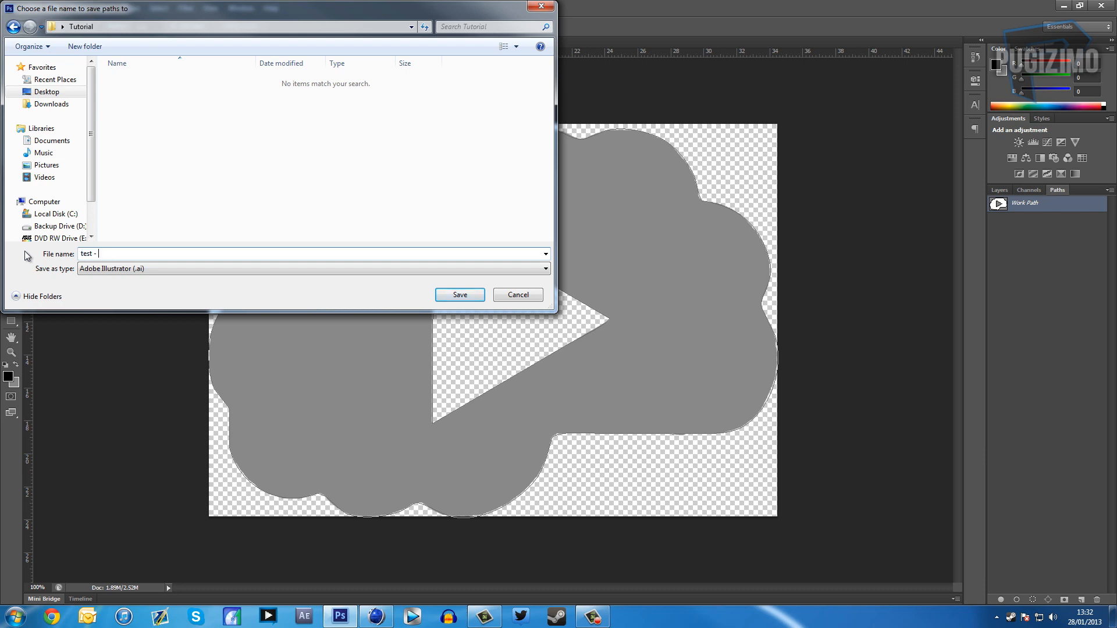
text(AI)
key(Return)
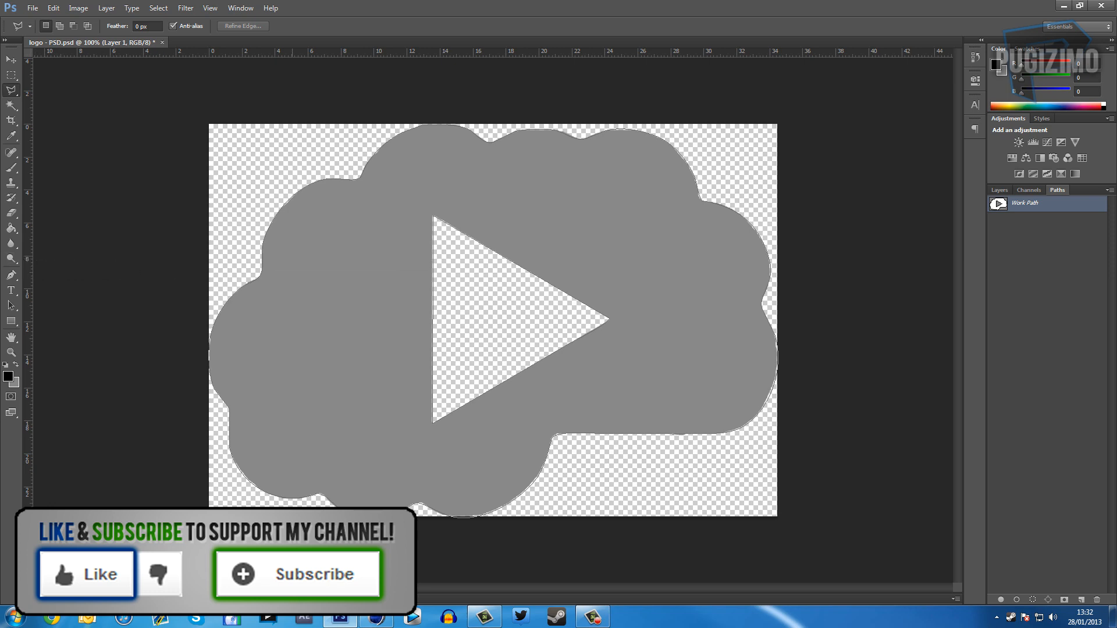
Switch to Cinema 4D and start merging an object, browsing to the Tutorial folder on the Desktop
click(376, 616)
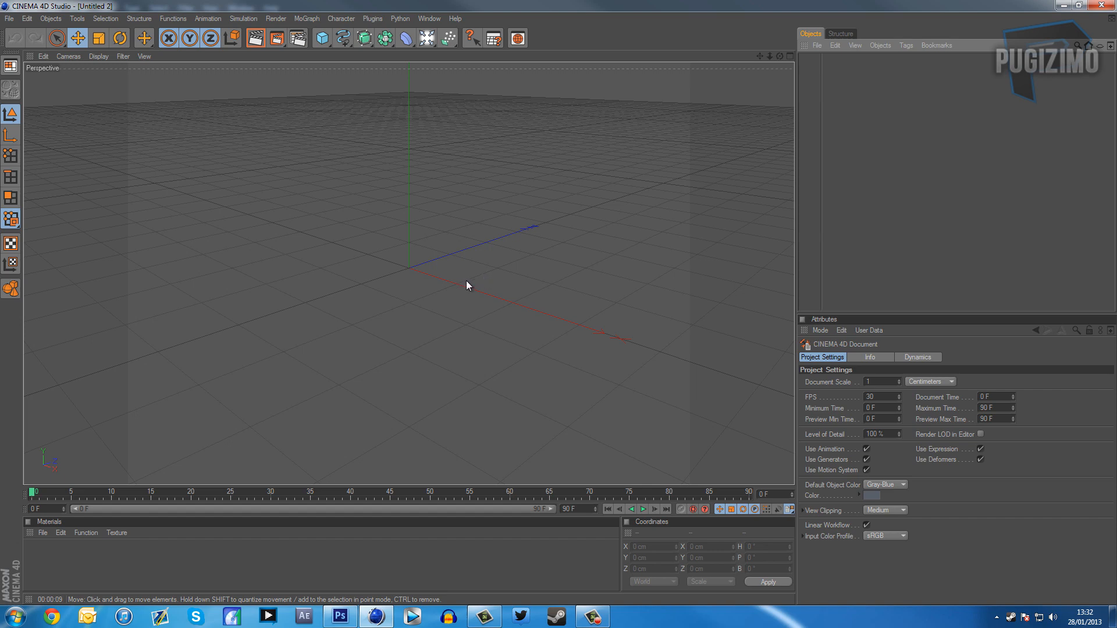
click(818, 46)
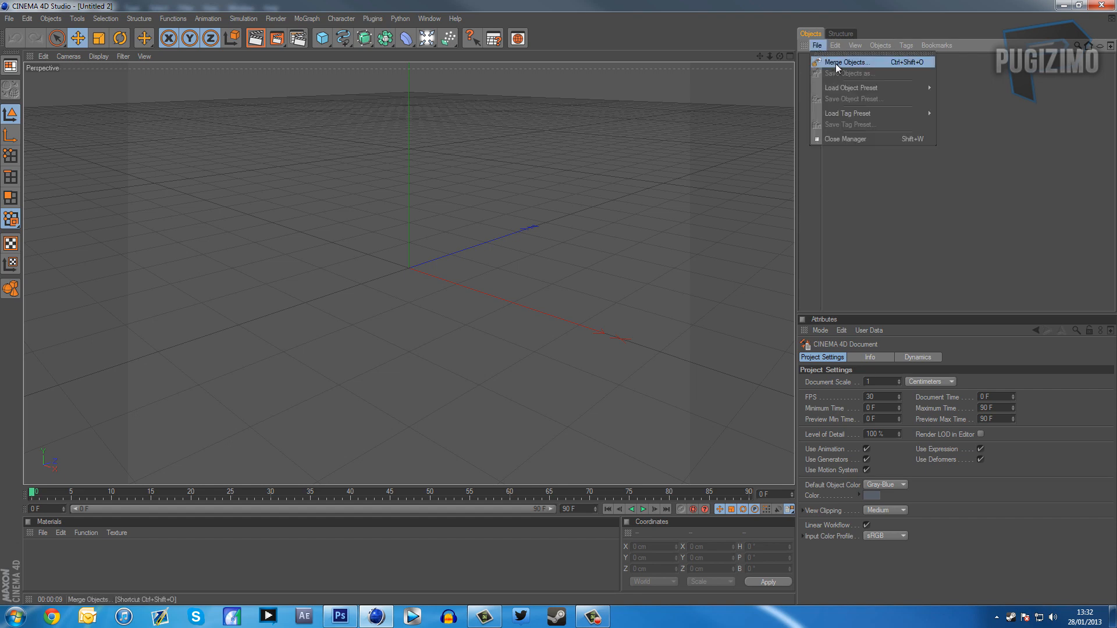
click(837, 64)
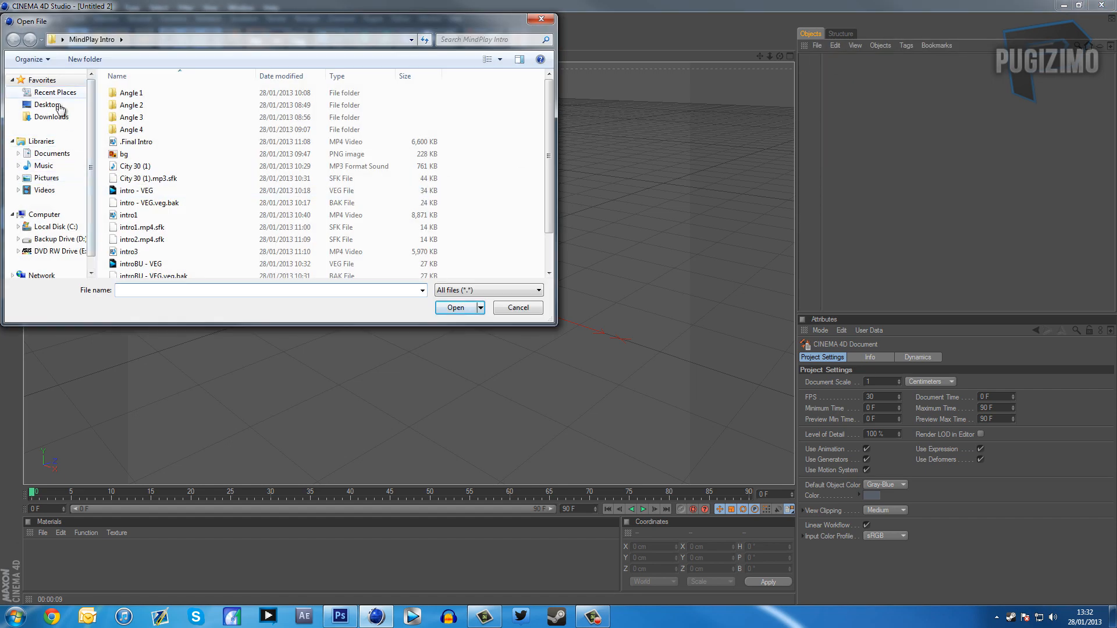
click(59, 107)
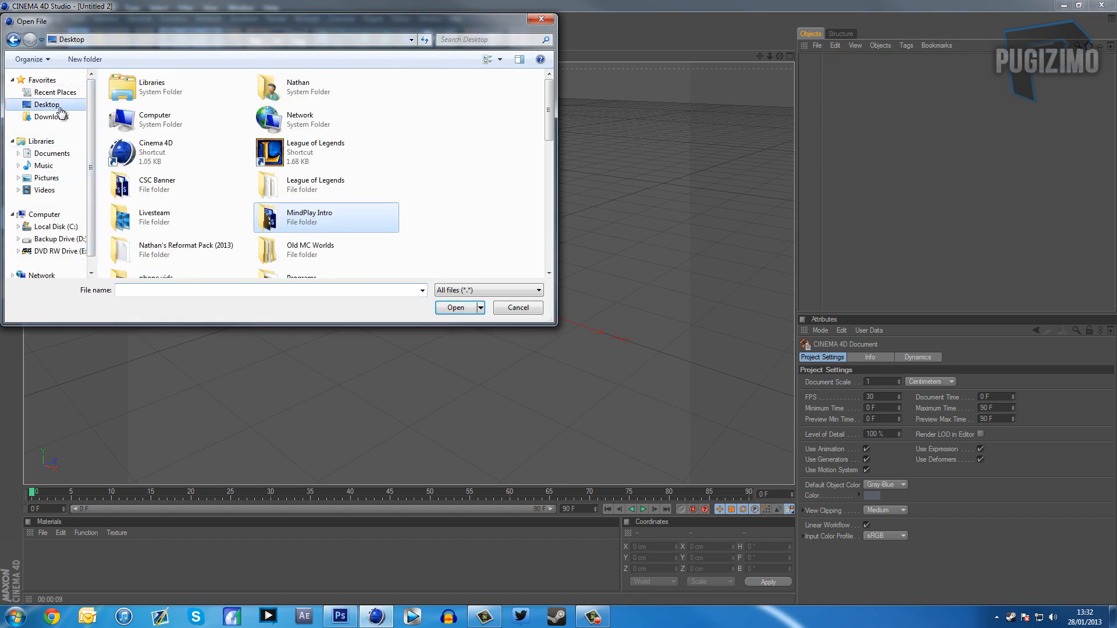
click(448, 237)
scroll(436, 233, down, 5)
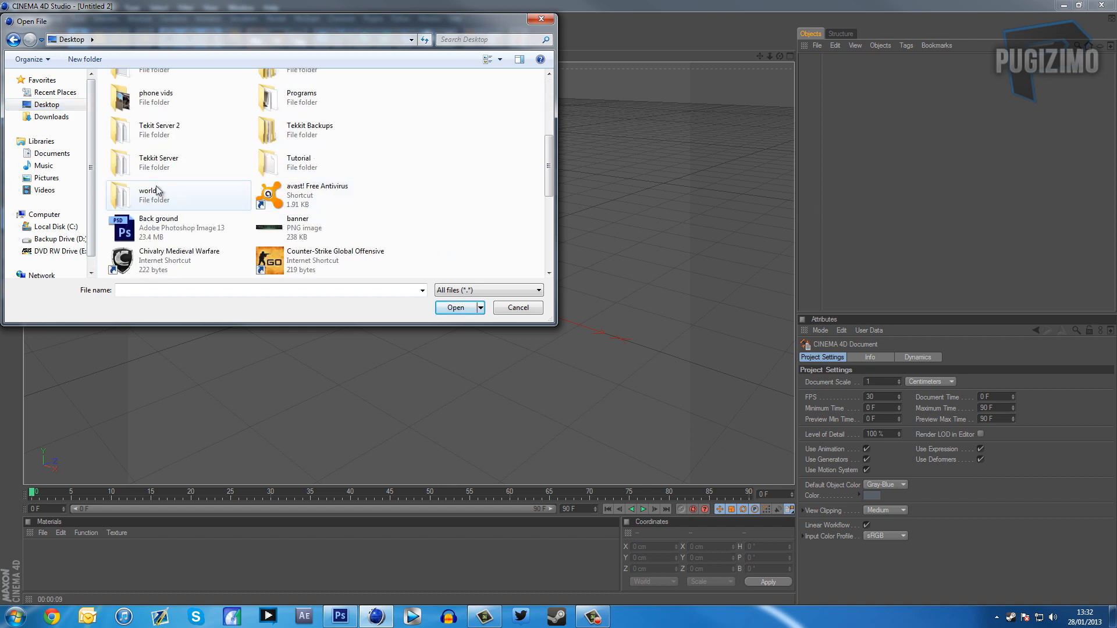
scroll(225, 194, up, 3)
scroll(332, 175, up, 3)
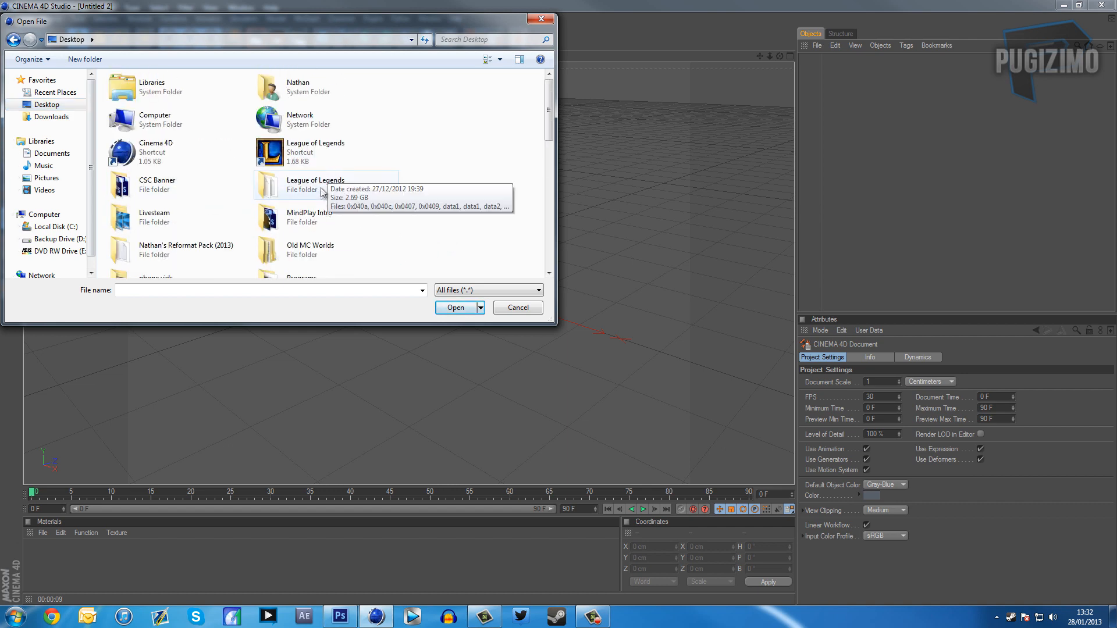
scroll(372, 175, down, 3)
double_click(338, 251)
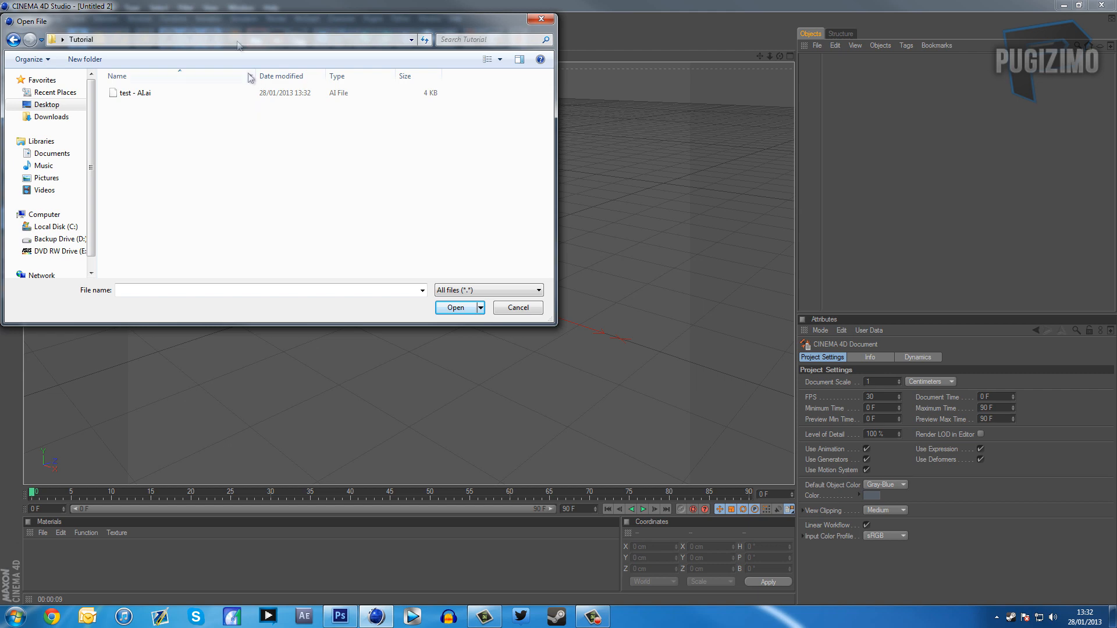
Import test - AI.ai at a scale of 1 centimeter with Connect Splines enabled
click(180, 94)
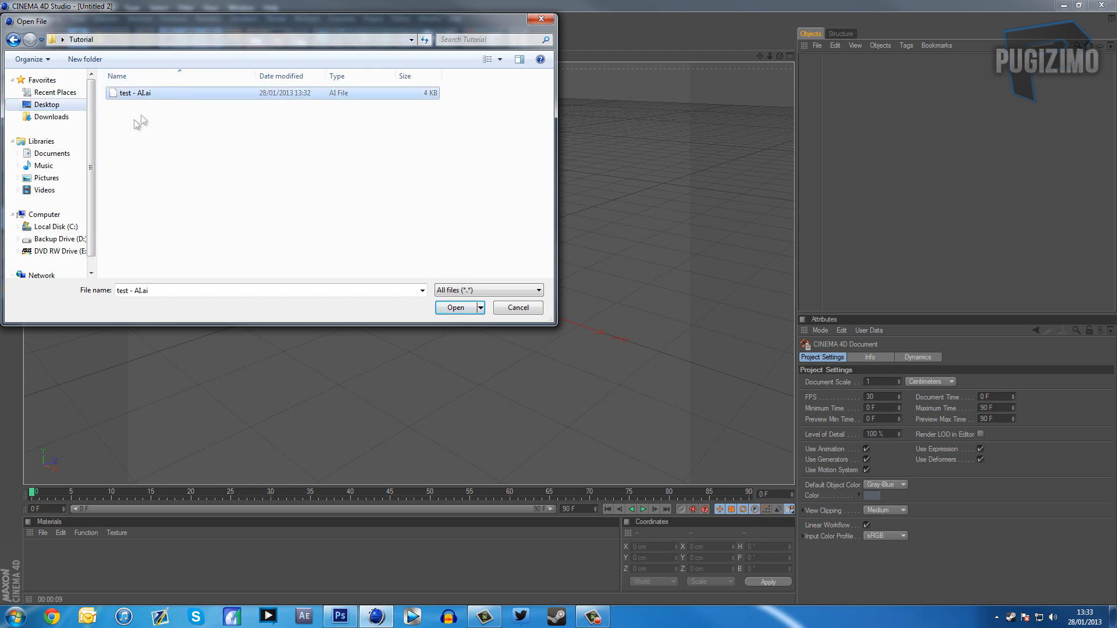
click(456, 309)
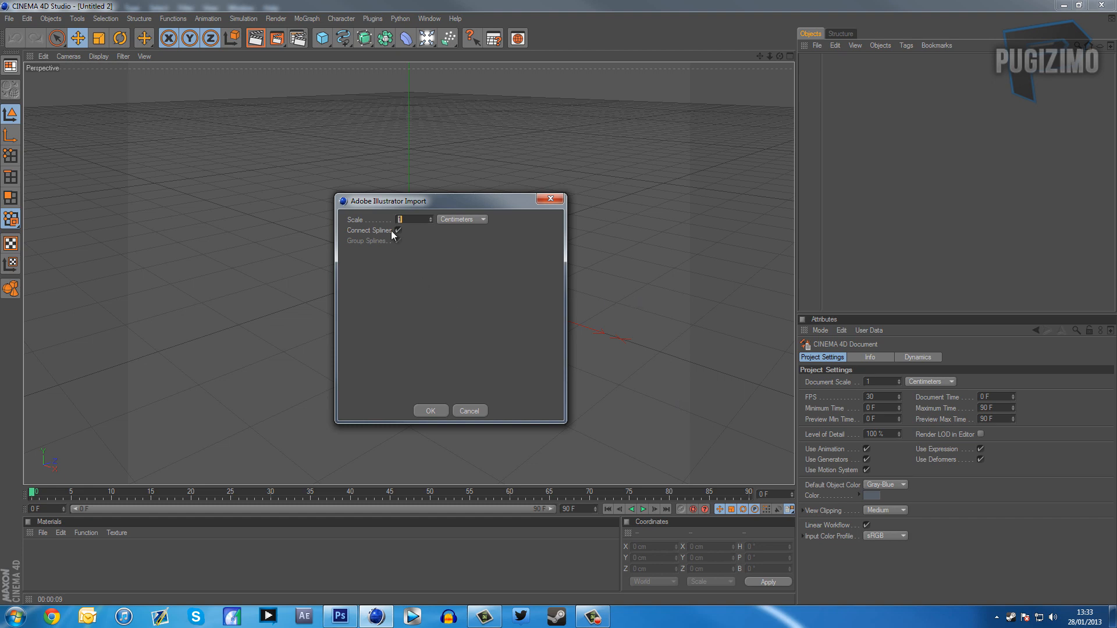
click(429, 411)
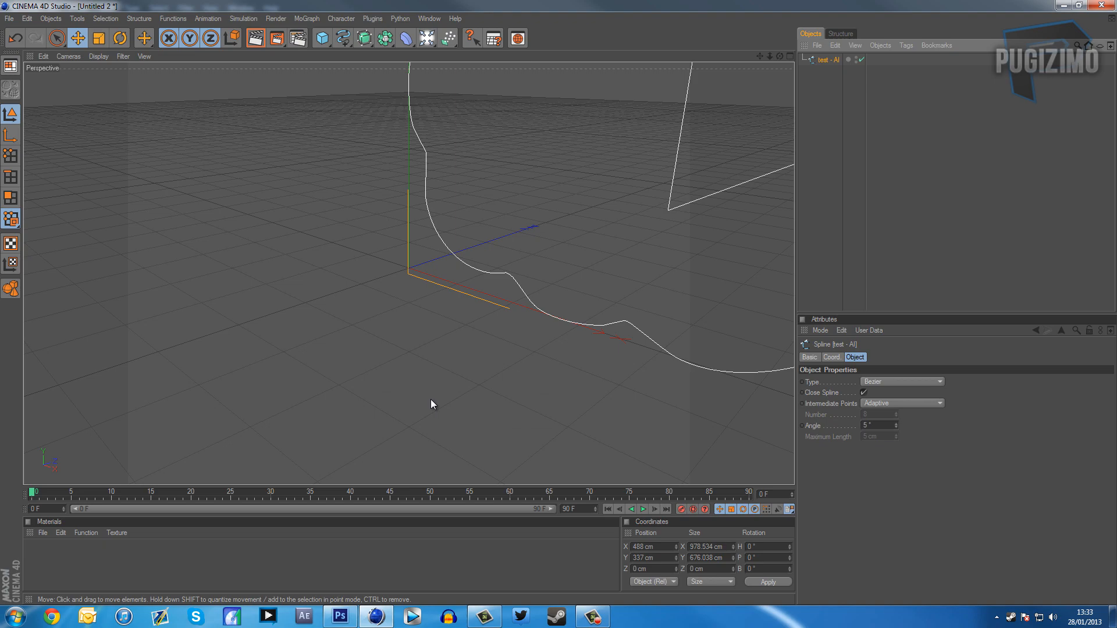
Add an Extrude NURBS object to the scene for the imported logo spline
key(h)
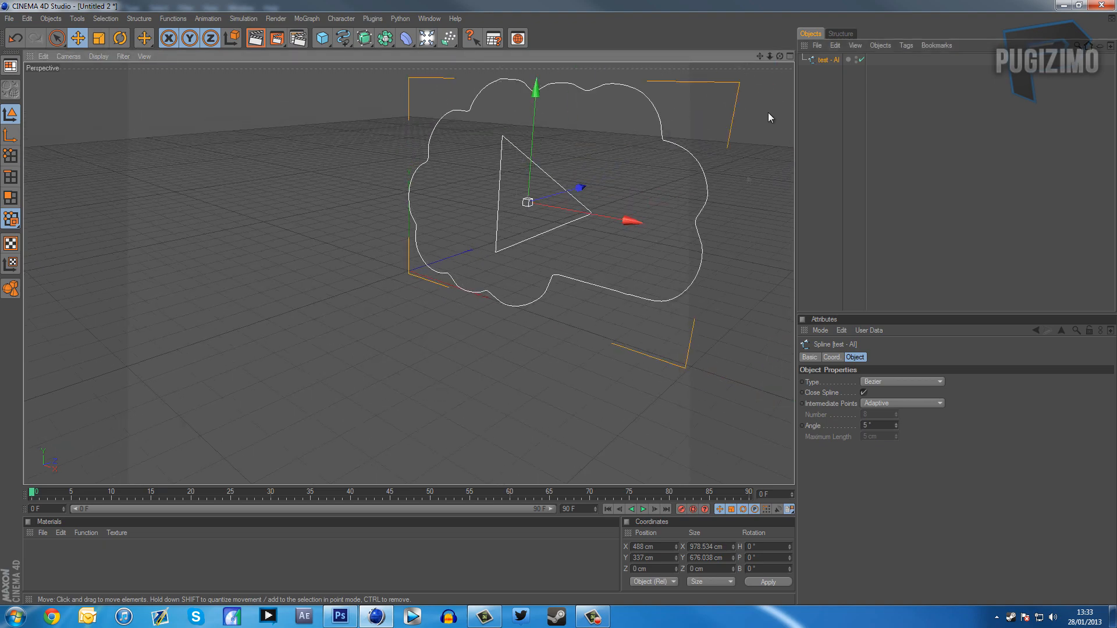
mouse_move(554, 303)
alt+mouse_down()
mouse_move(584, 294)
mouse_move(552, 302)
mouse_move(567, 296)
alt+mouse_up()
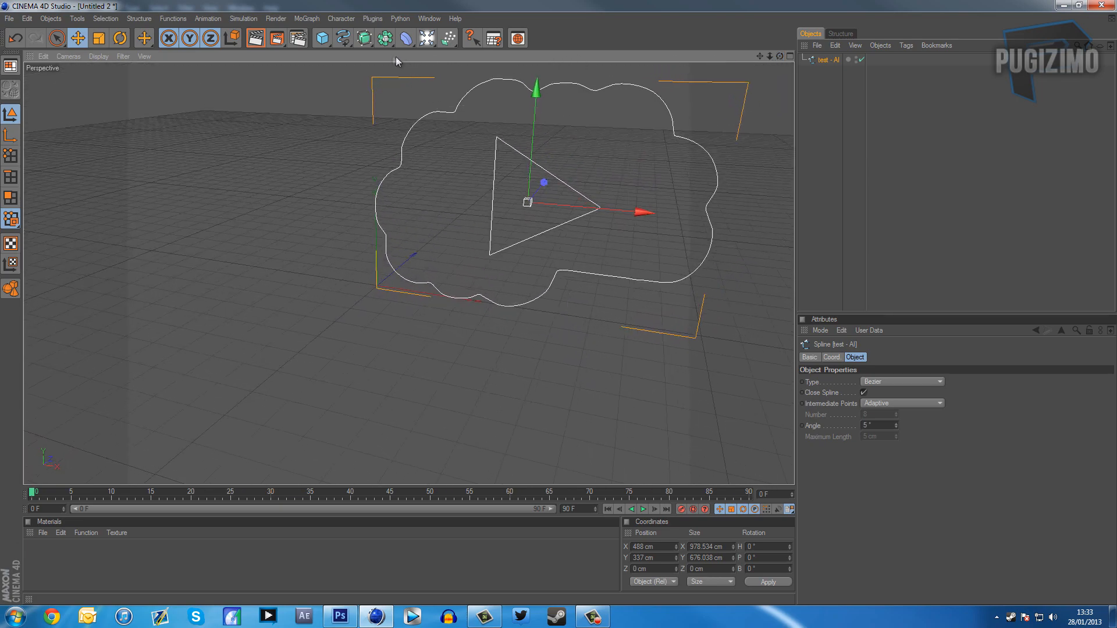
click(361, 44)
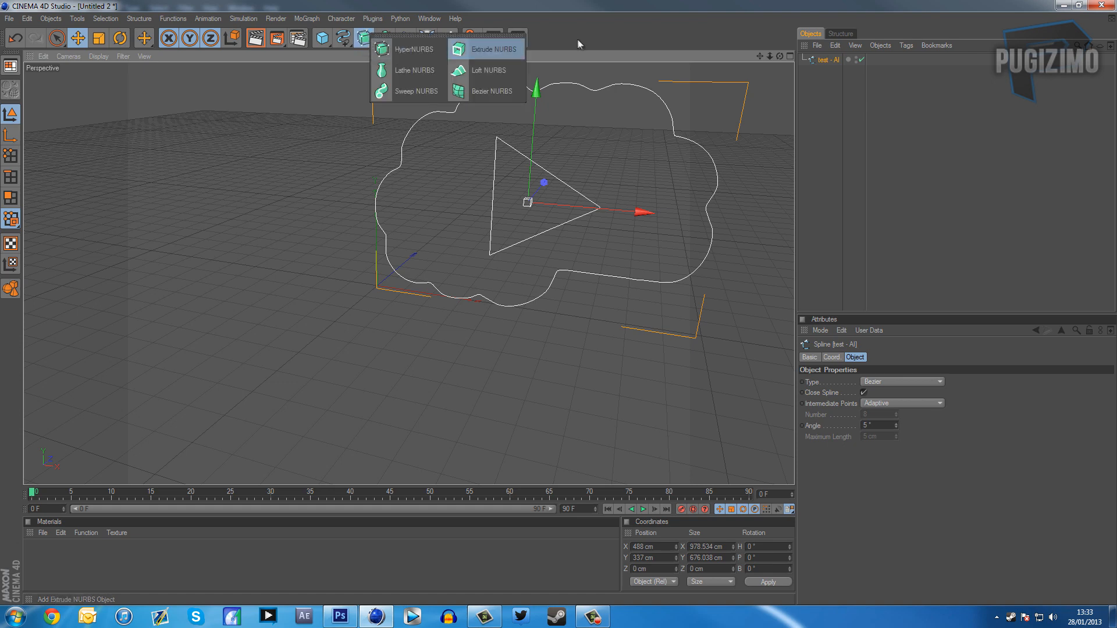
click(483, 50)
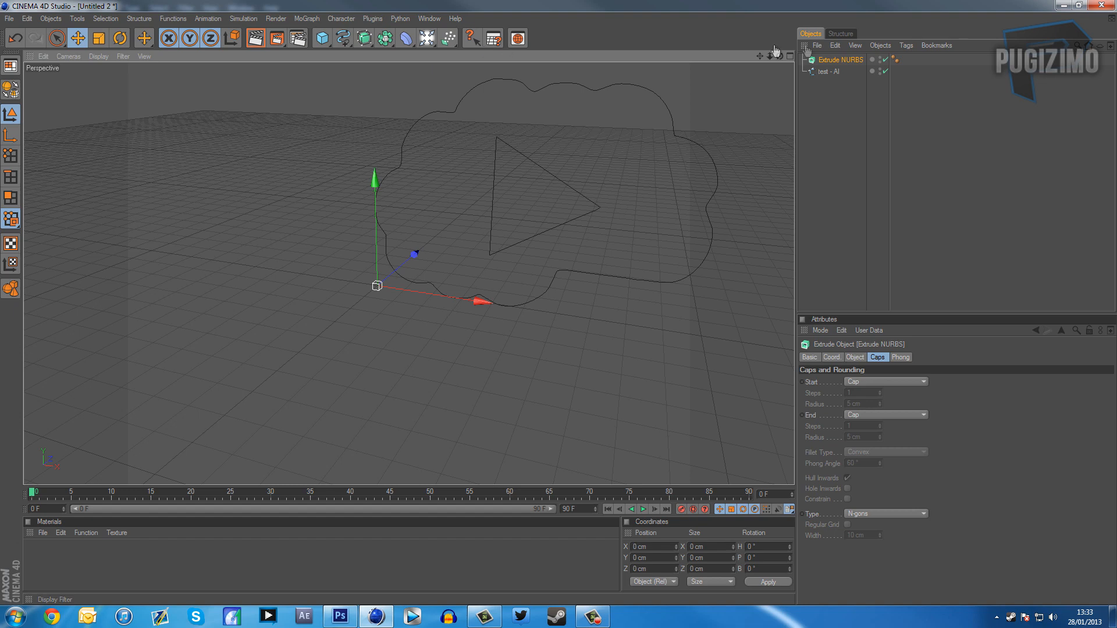
Nest the test - AI spline under the Extrude NURBS and increase the extrusion's Z movement to about 120 cm
click(831, 72)
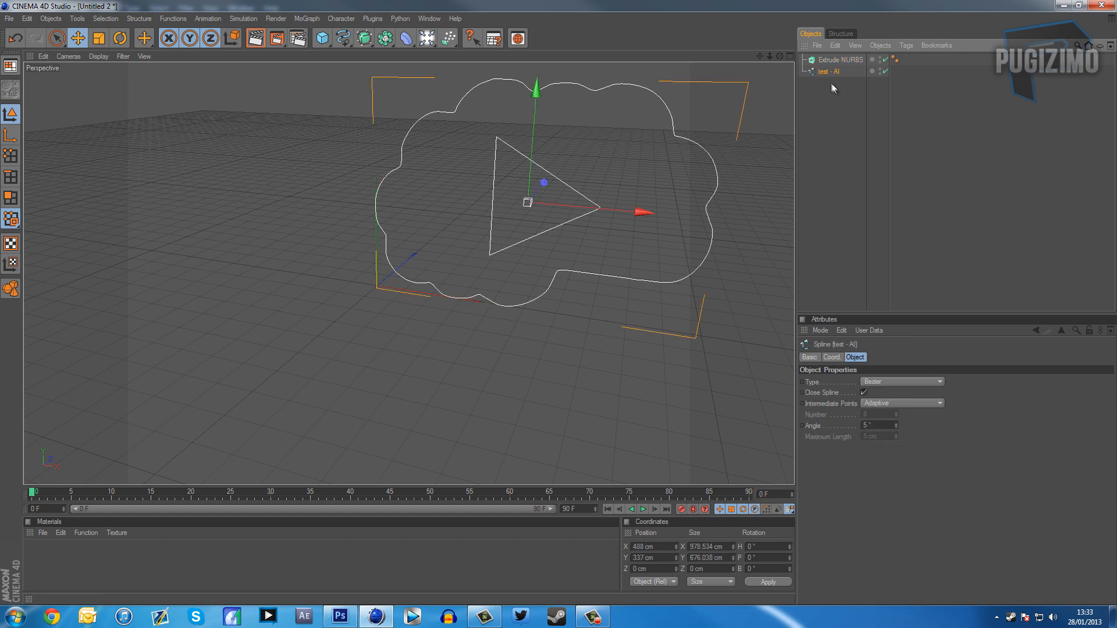
drag(825, 73, 839, 61)
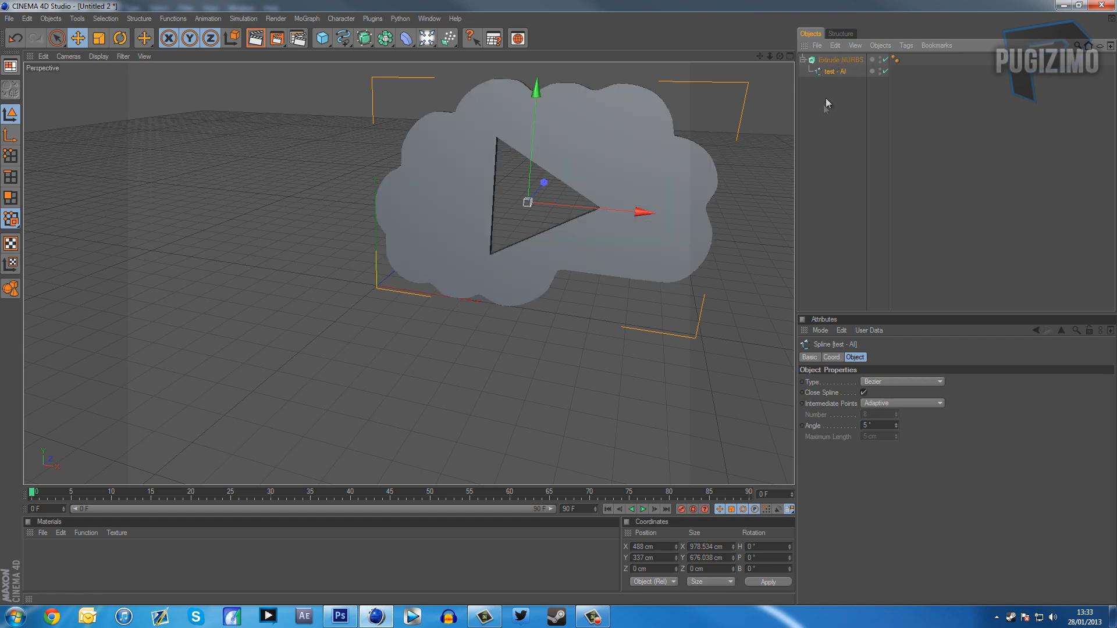
click(827, 61)
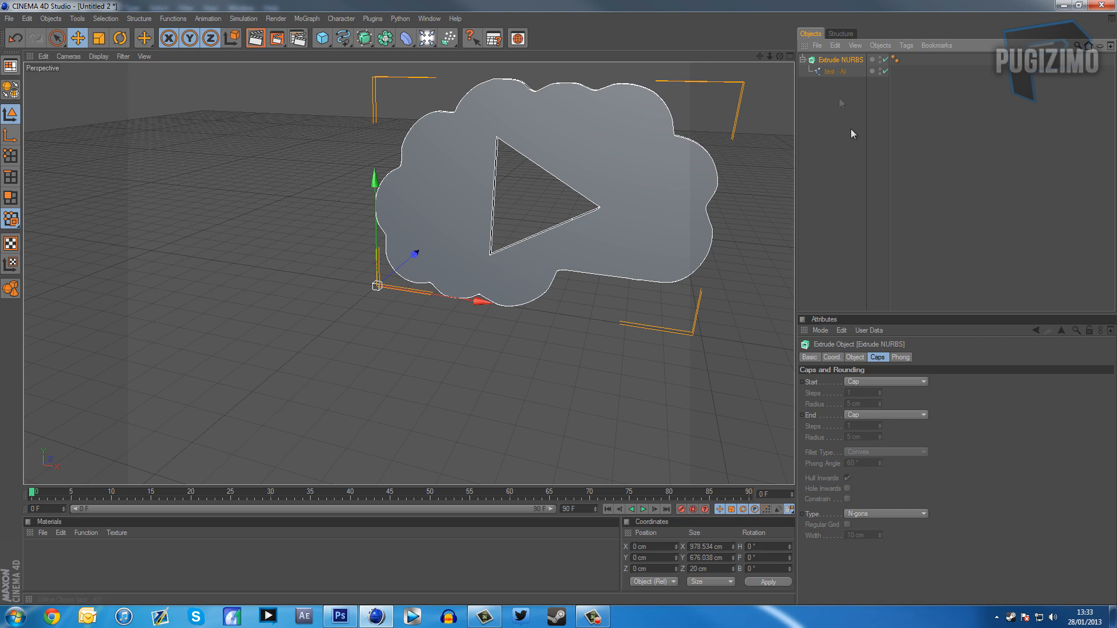
click(855, 358)
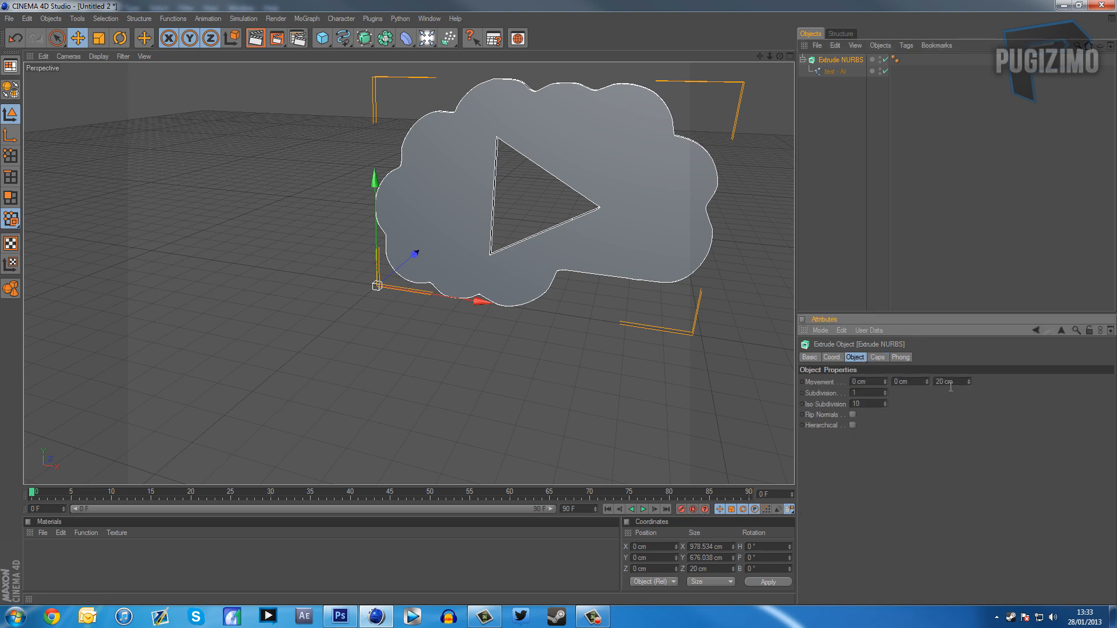
drag(968, 381, 970, 390)
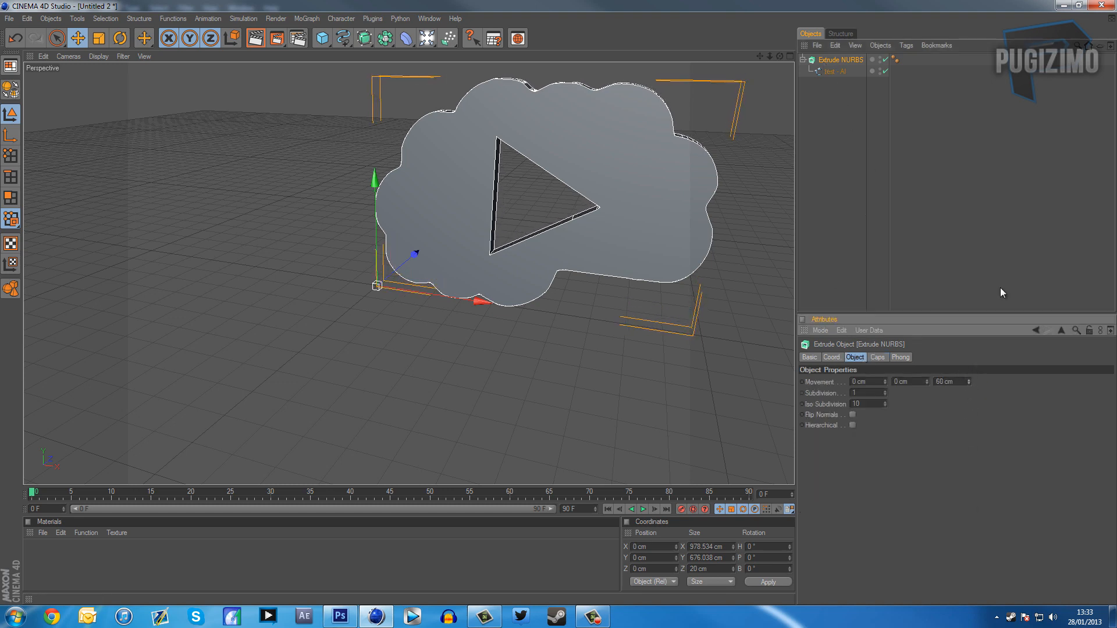
Set both the start and end caps of the Extrude NURBS to Fillet Cap
click(877, 359)
click(868, 381)
click(867, 430)
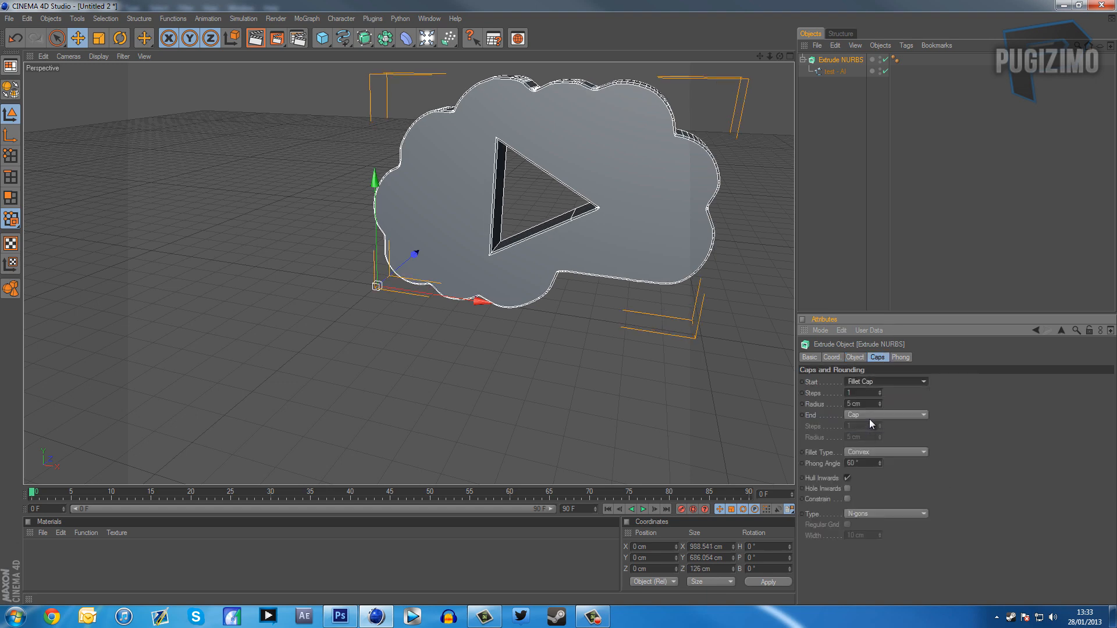
click(869, 415)
click(872, 460)
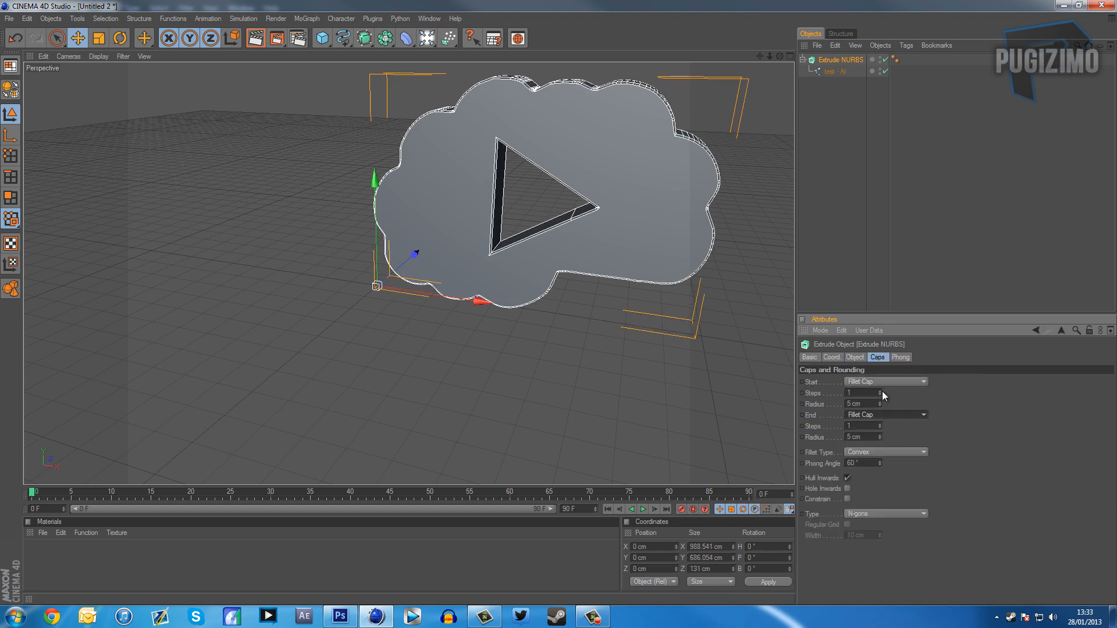
Set the start fillet to 4 steps and 8 cm radius and the end fillet's radius to 8 cm, leaving the object deselected
click(879, 391)
click(879, 391)
click(880, 392)
click(879, 402)
click(880, 402)
click(879, 402)
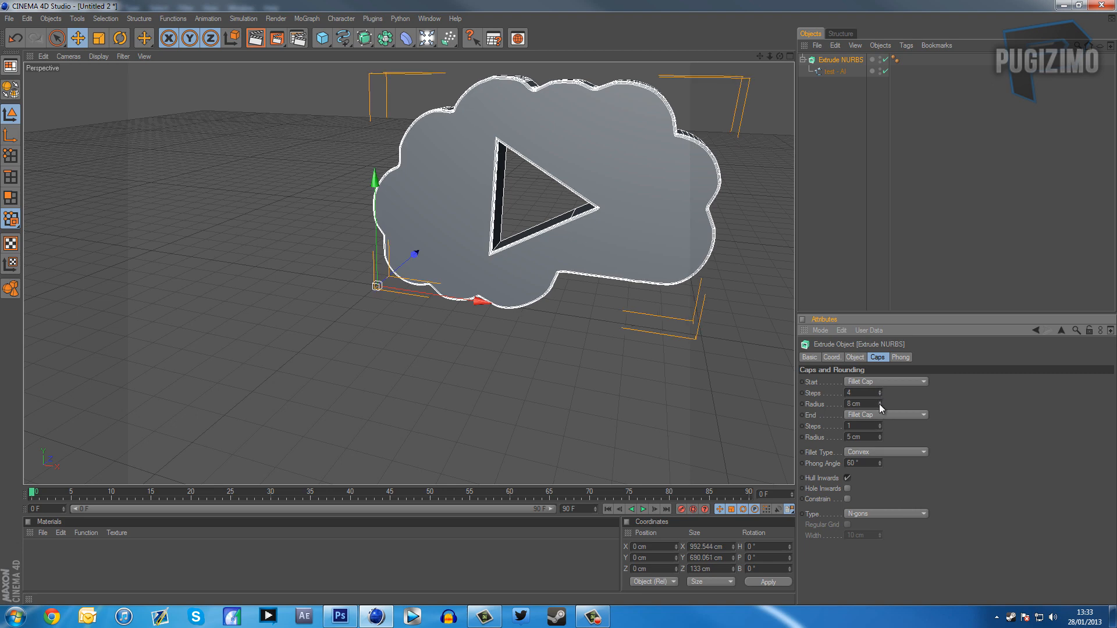
click(880, 435)
click(880, 436)
click(880, 435)
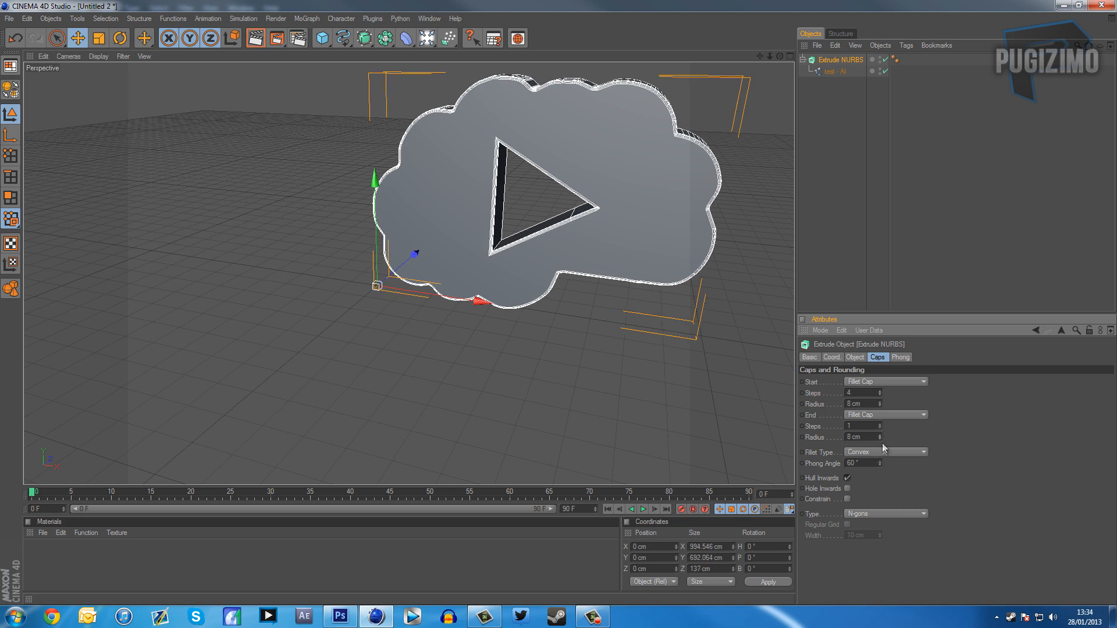
click(802, 170)
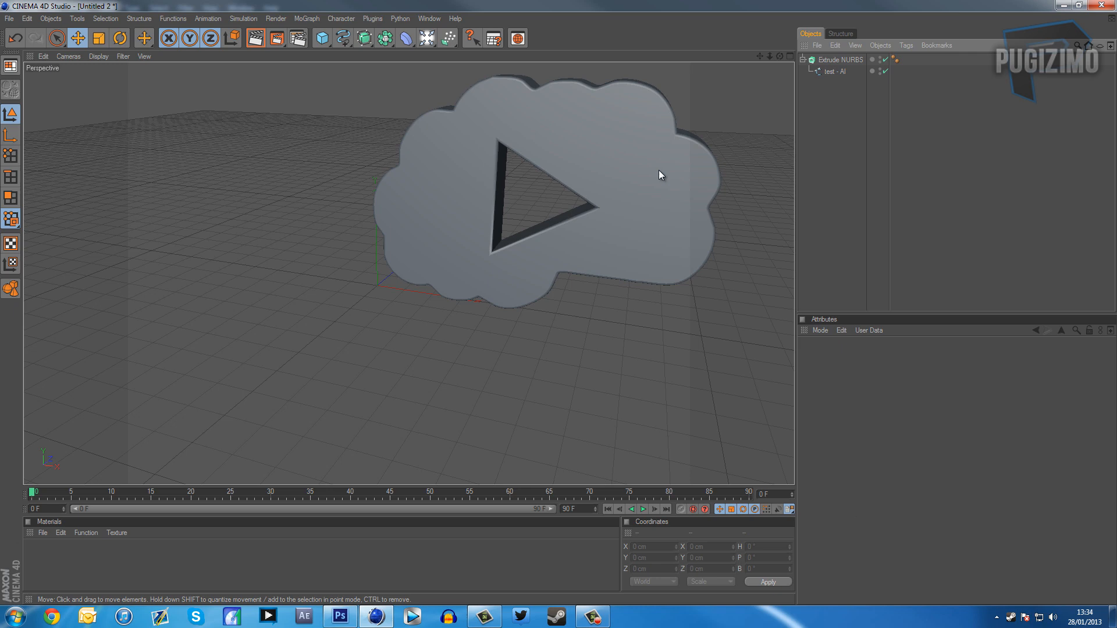